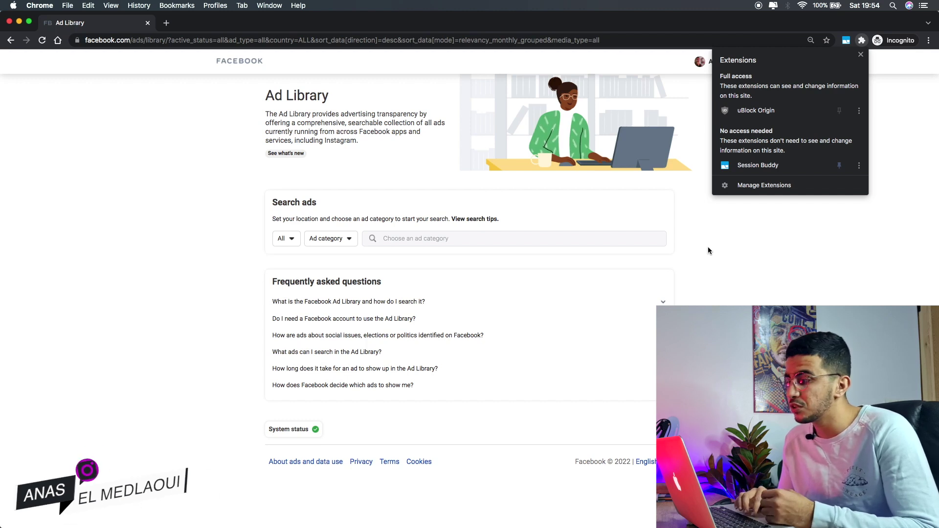
# - Close the list of browser extensions and check the account signed in to the Ad Library
pyautogui.click(708, 250)
pyautogui.scroll(5, 723, 57)
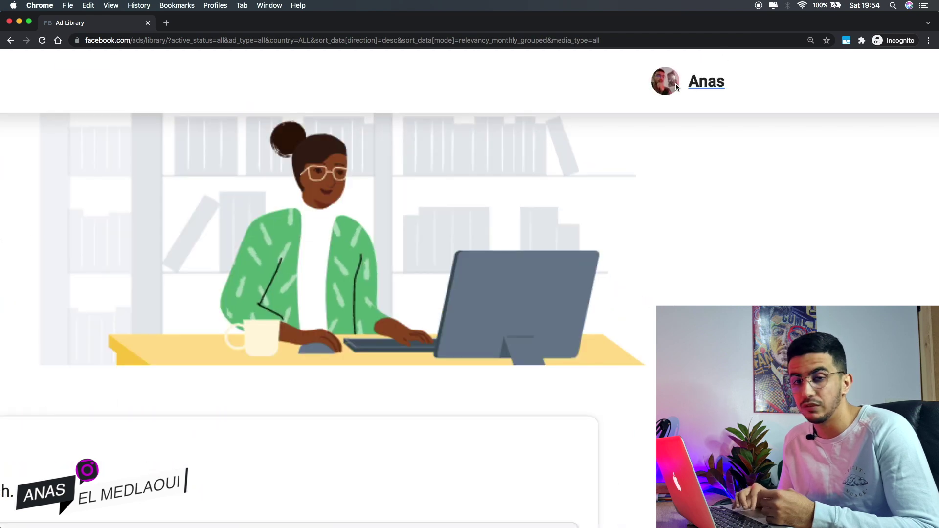
pyautogui.scroll(-5, 739, 141)
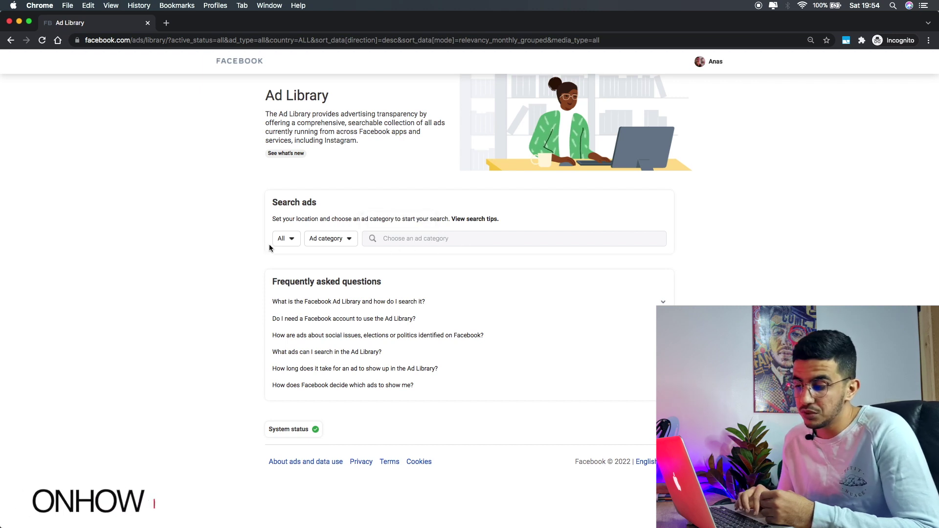
# - Set the ad search to all countries and the All ads category
pyautogui.click(288, 241)
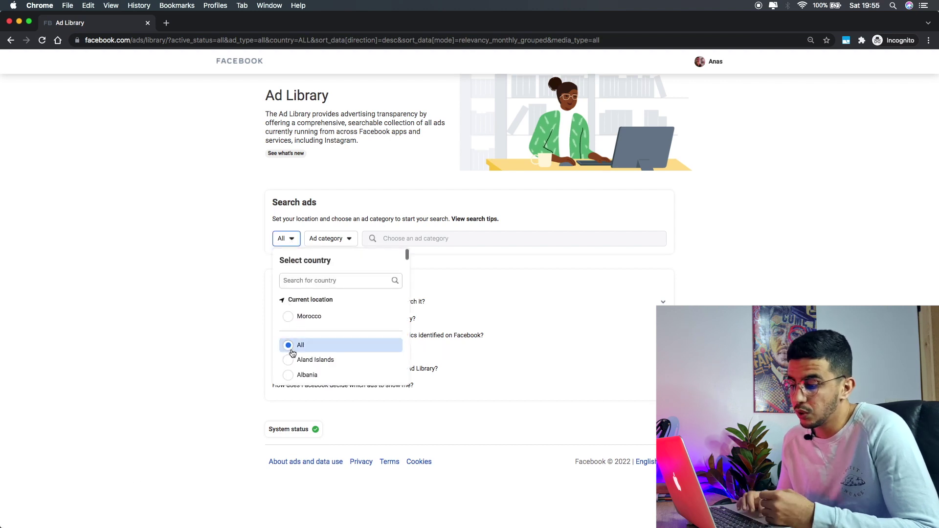
pyautogui.click(292, 352)
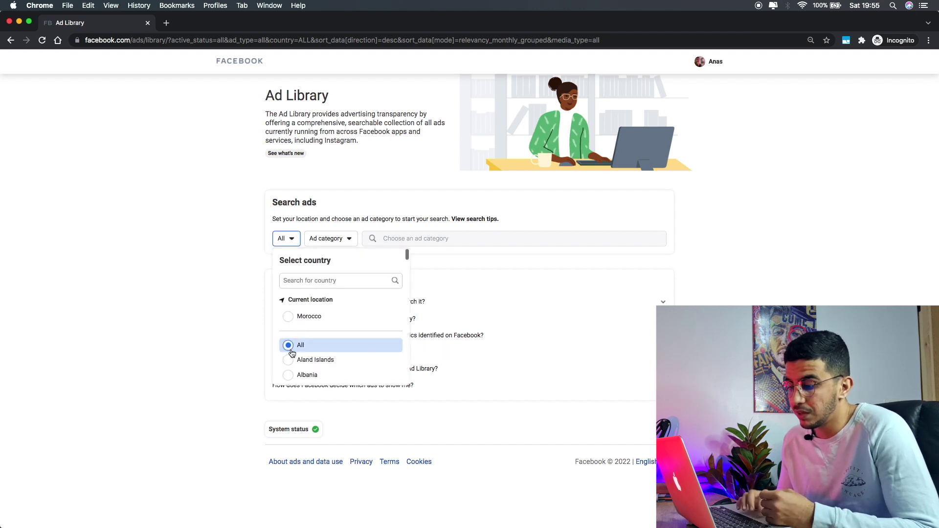
pyautogui.click(228, 263)
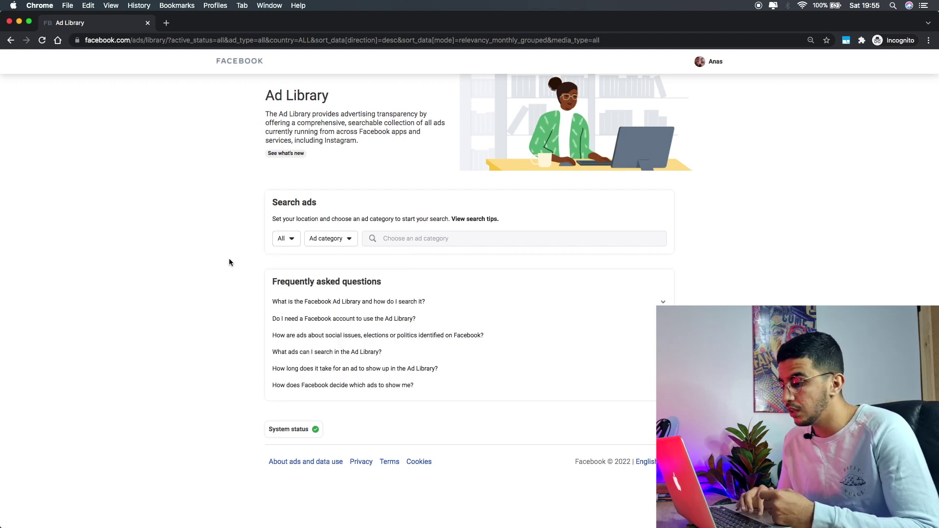
pyautogui.click(327, 238)
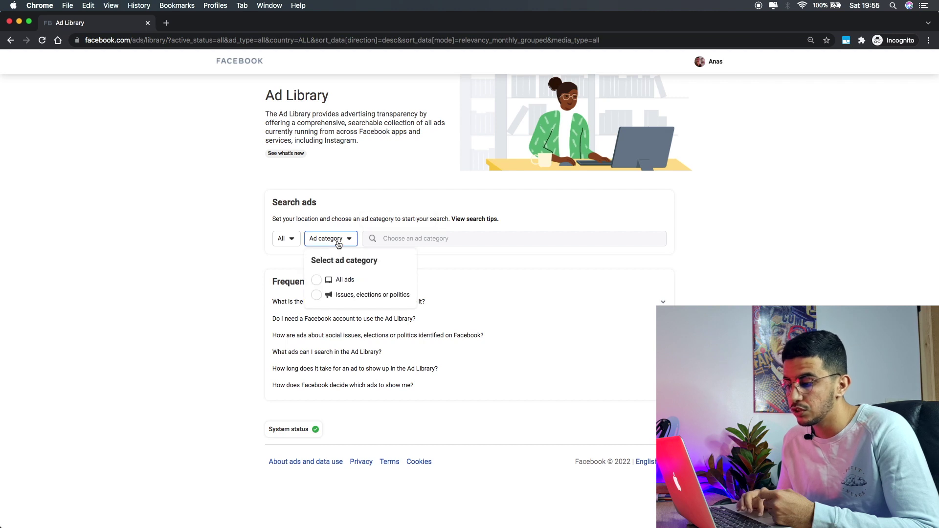
pyautogui.click(315, 280)
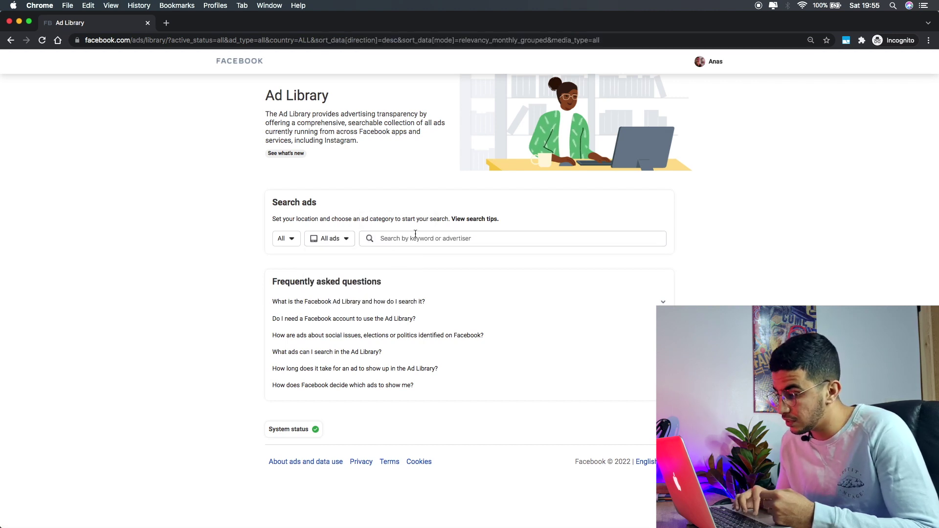
# - Enter the keyword "beauty" in the ad search and look over the suggested advertisers
pyautogui.scroll(5, 415, 234)
pyautogui.click(415, 233)
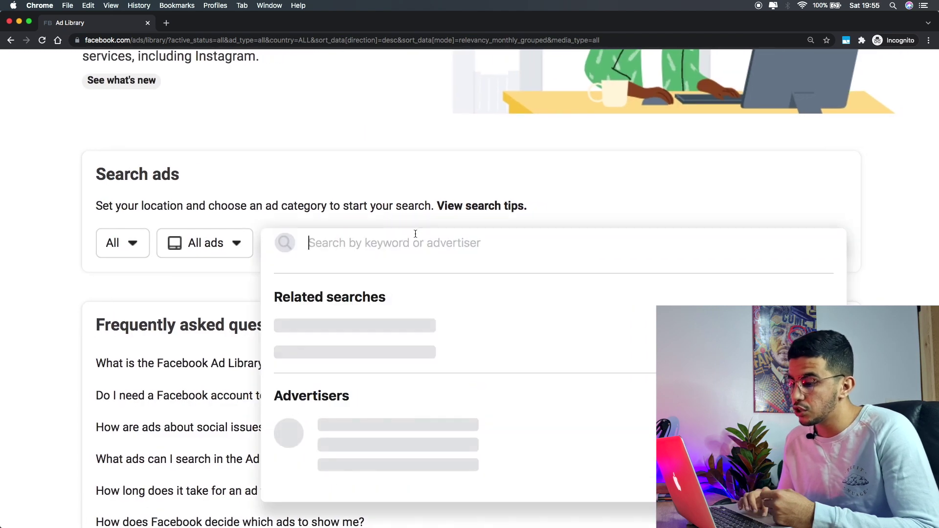
pyautogui.click(225, 272)
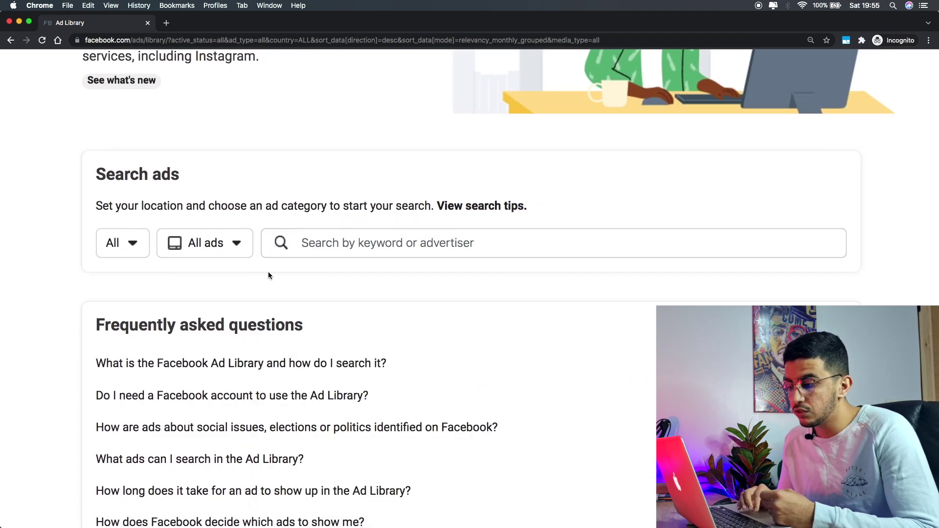
pyautogui.click(343, 244)
pyautogui.write('beauty')
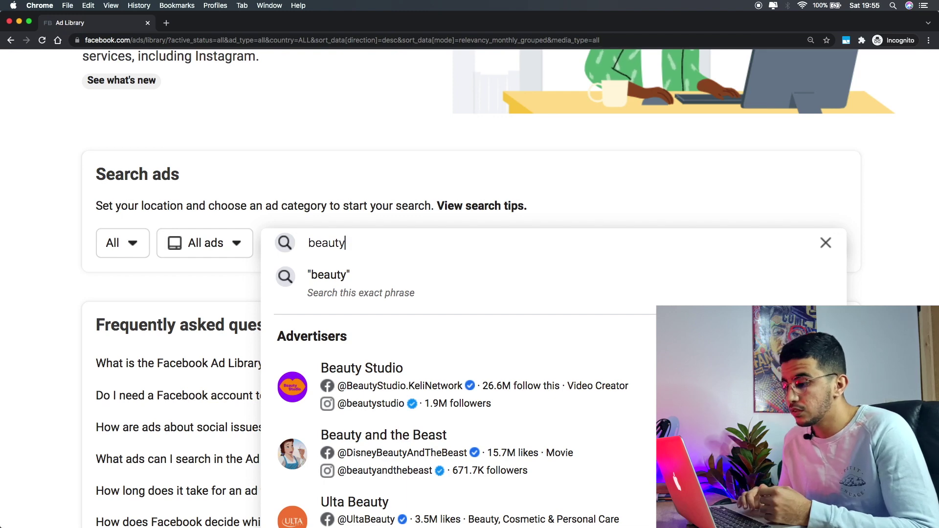
pyautogui.scroll(-4, 217, 296)
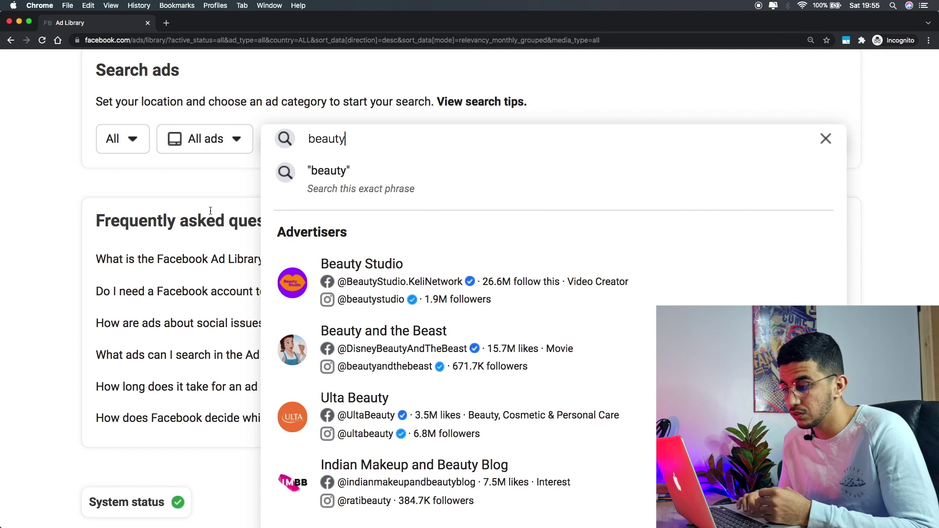
pyautogui.scroll(2, 213, 211)
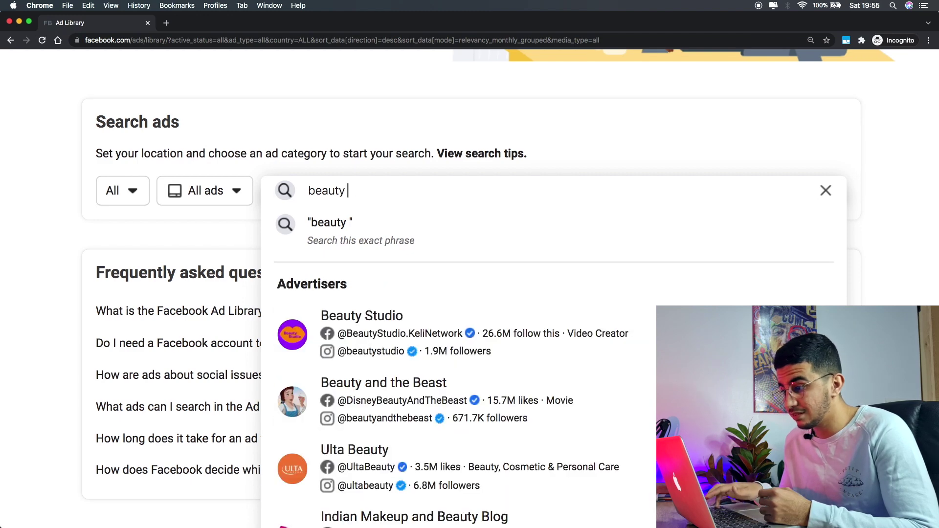
# - Extend the search keywords to "beauty | skincare | hair", separating the terms with vertical bars
pyautogui.write('|')
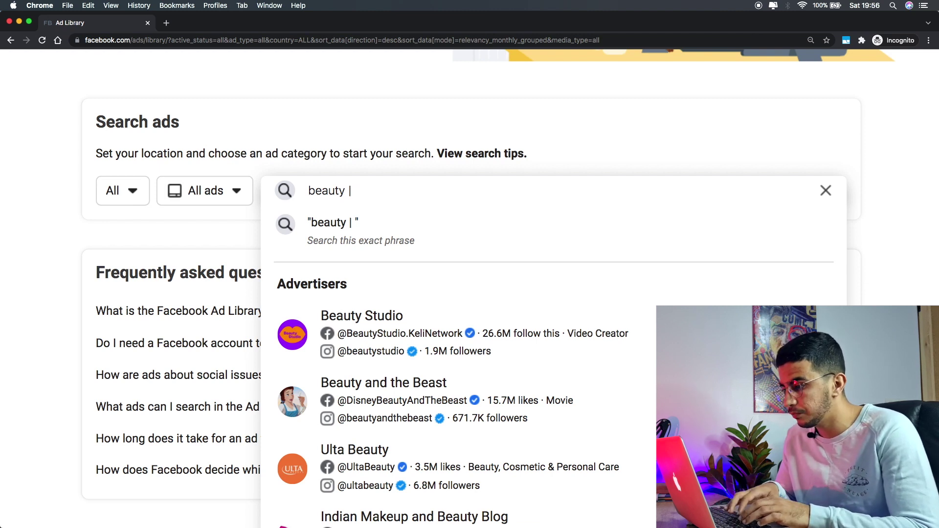
pyautogui.write('skincare')
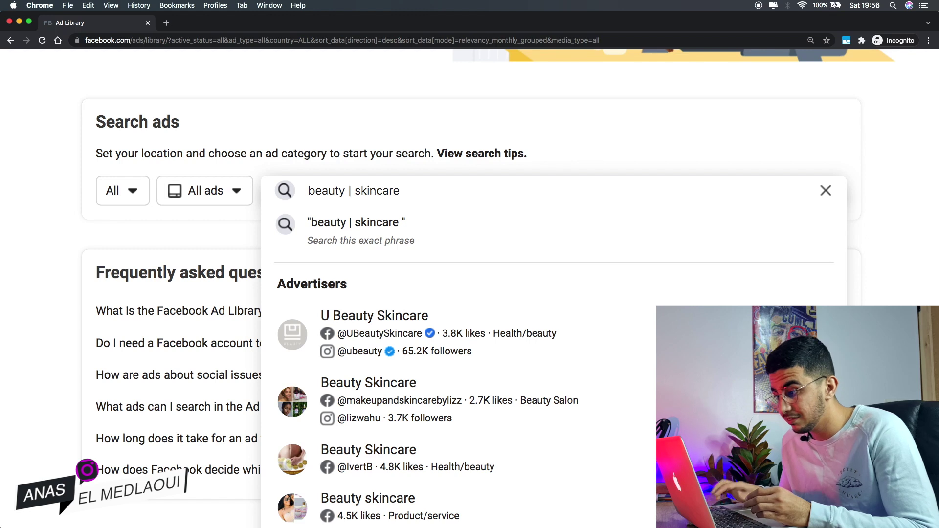
pyautogui.write(' |')
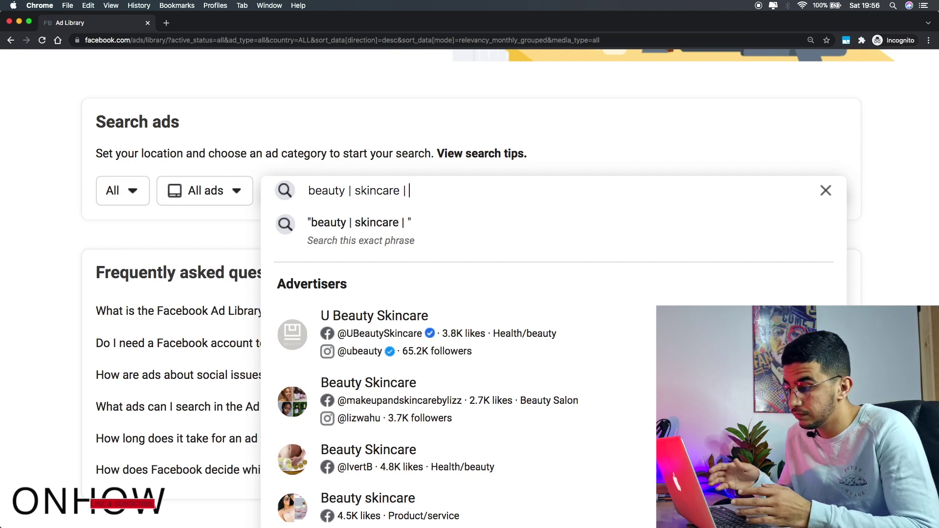
pyautogui.write('hair')
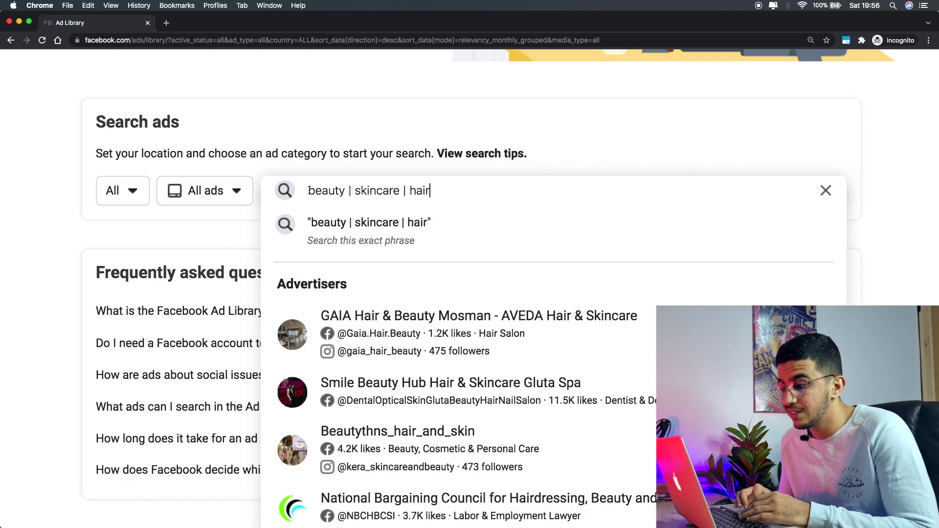
# - Highlight the individual keywords in the query and run the ad search for "beauty | skincare | hair"
pyautogui.moveTo(308, 190); pyautogui.dragTo(398, 192)
pyautogui.click(356, 191)
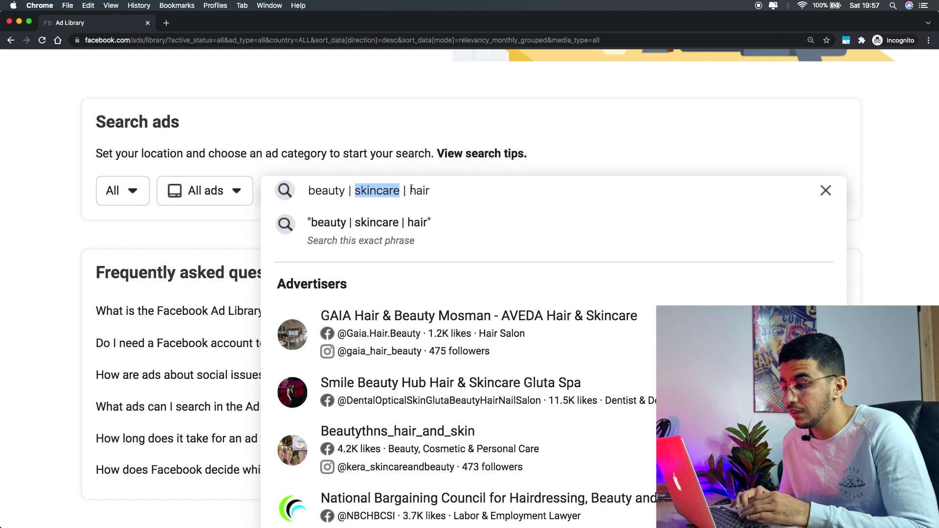
pyautogui.click(411, 191)
pyautogui.moveTo(409, 191); pyautogui.dragTo(432, 196)
pyautogui.click(439, 194)
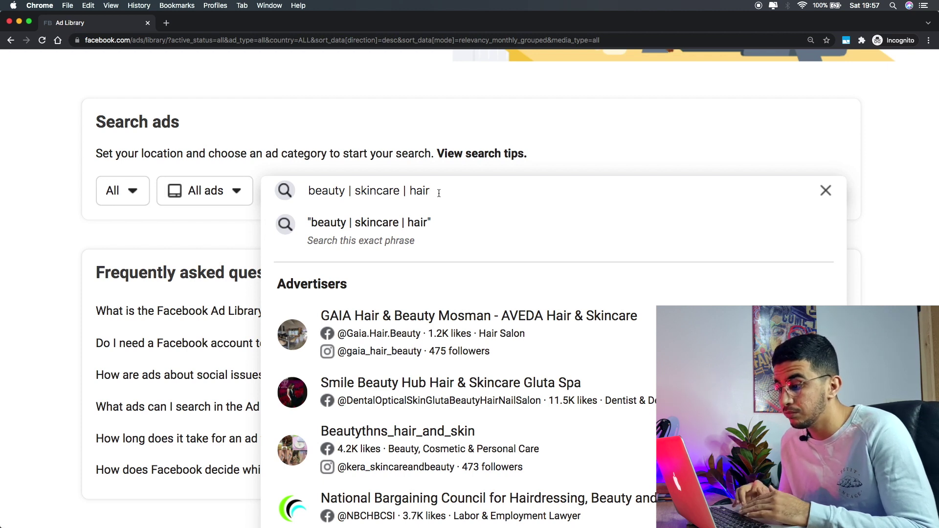
pyautogui.moveTo(436, 191); pyautogui.dragTo(310, 194)
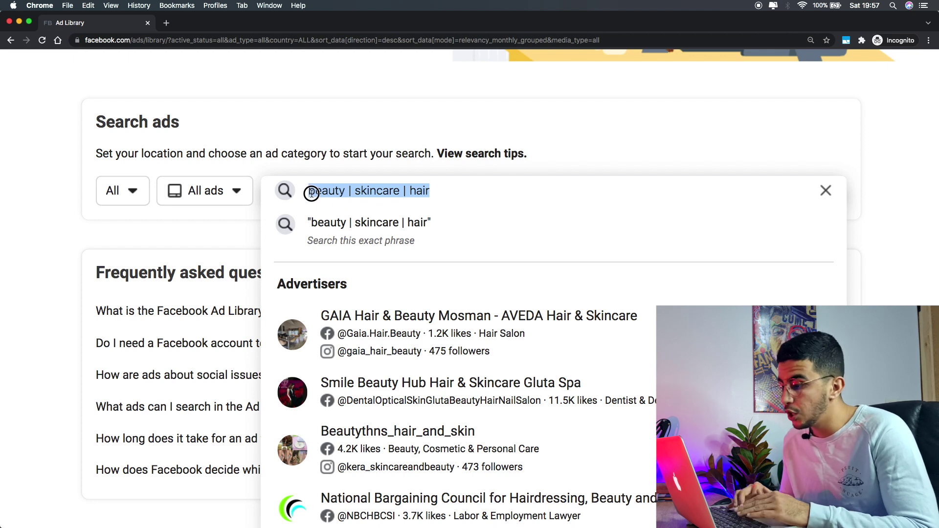
pyautogui.click(478, 185)
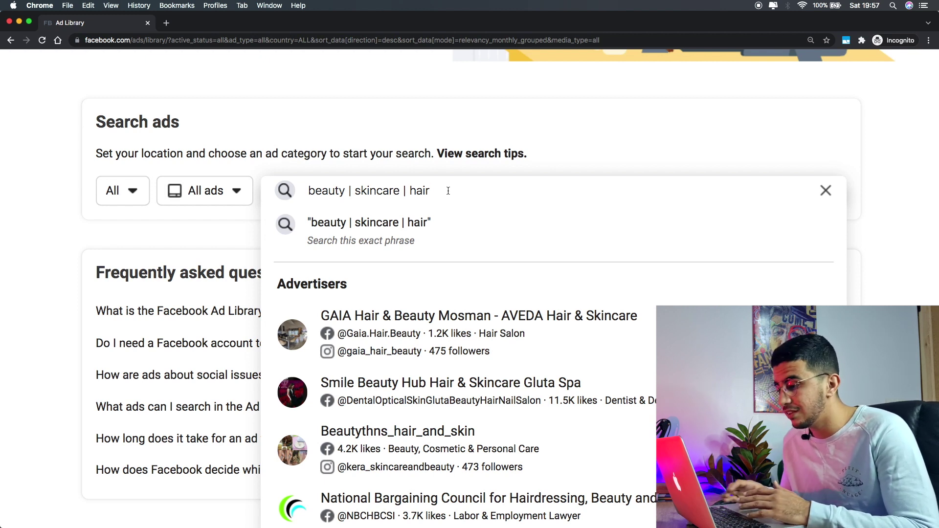
pyautogui.press('Return')
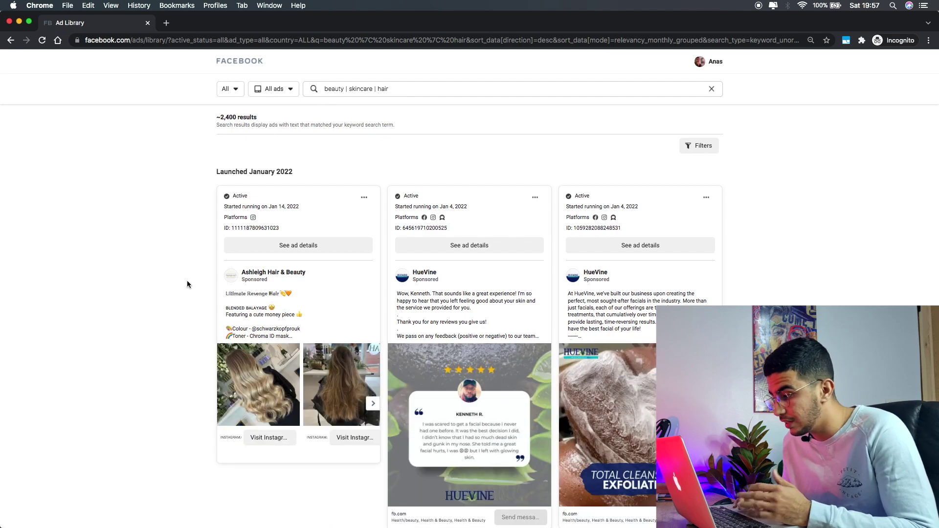
# - Examine the first row of January 2022 ads, including the Ashleigh Hair & Beauty and HueVine creatives
pyautogui.scroll(-3, 187, 284)
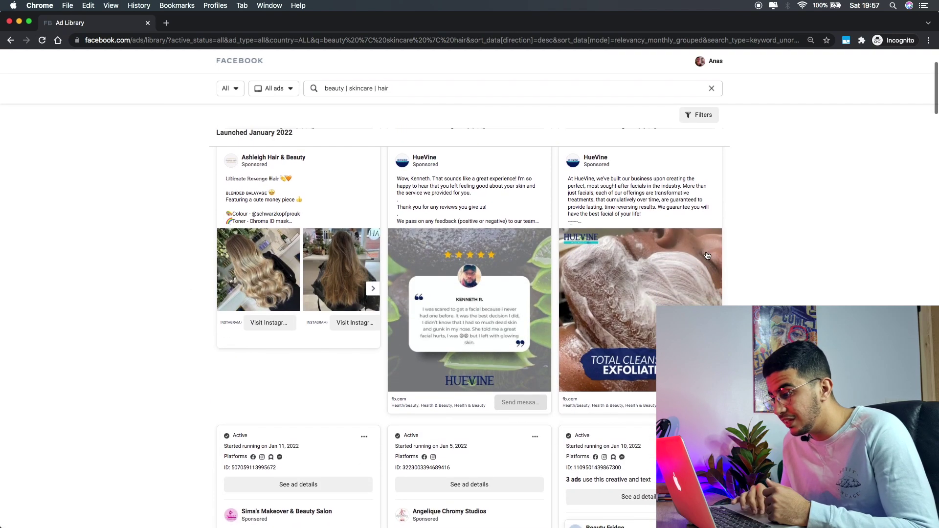
pyautogui.scroll(5, 655, 275)
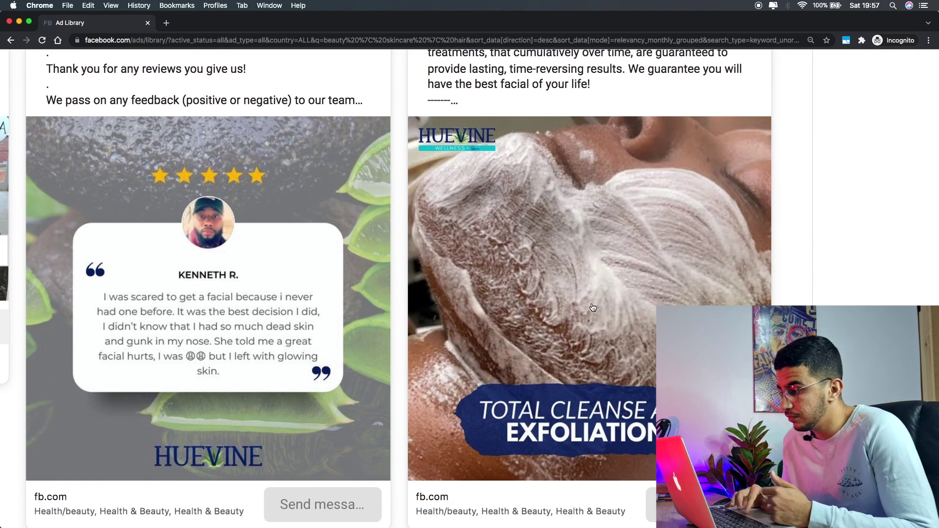
pyautogui.scroll(-5, 604, 281)
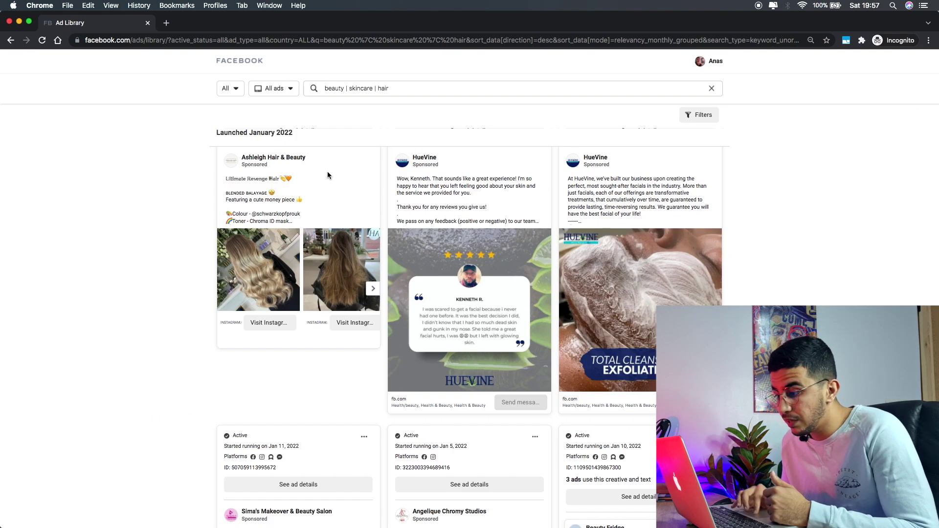
pyautogui.scroll(1, 515, 263)
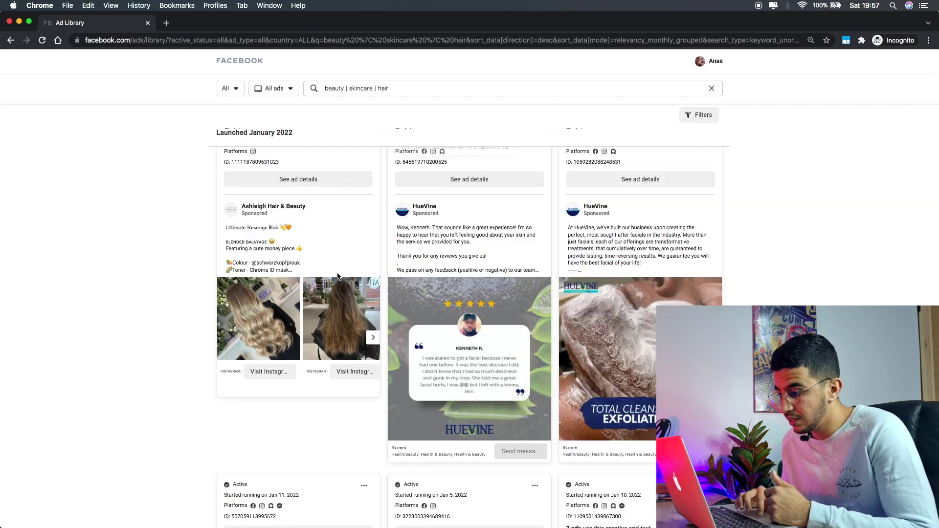
pyautogui.scroll(5, 264, 282)
pyautogui.scroll(-5, 265, 281)
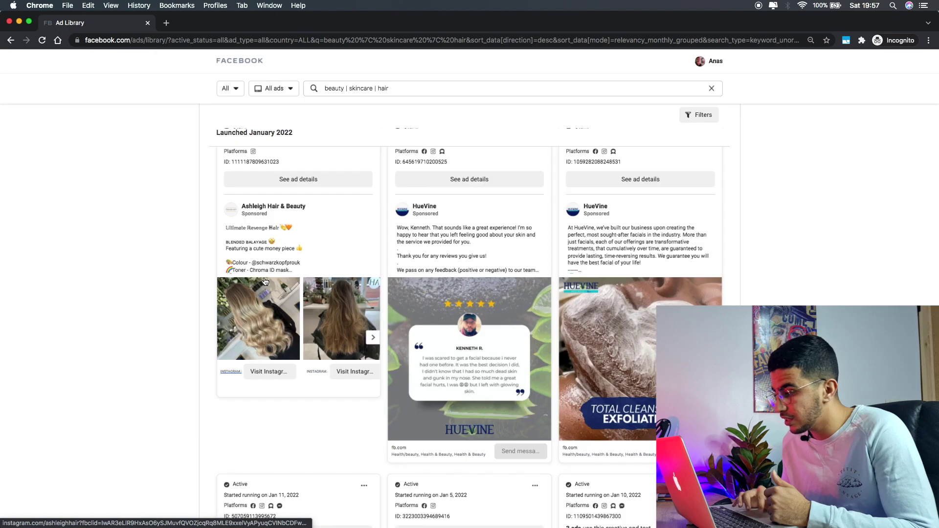
pyautogui.scroll(5, 650, 337)
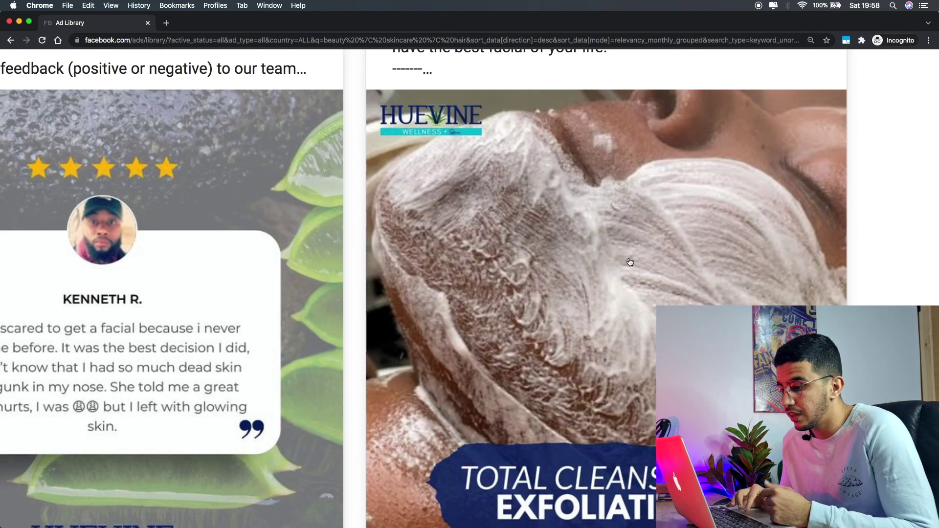
pyautogui.scroll(-5, 634, 265)
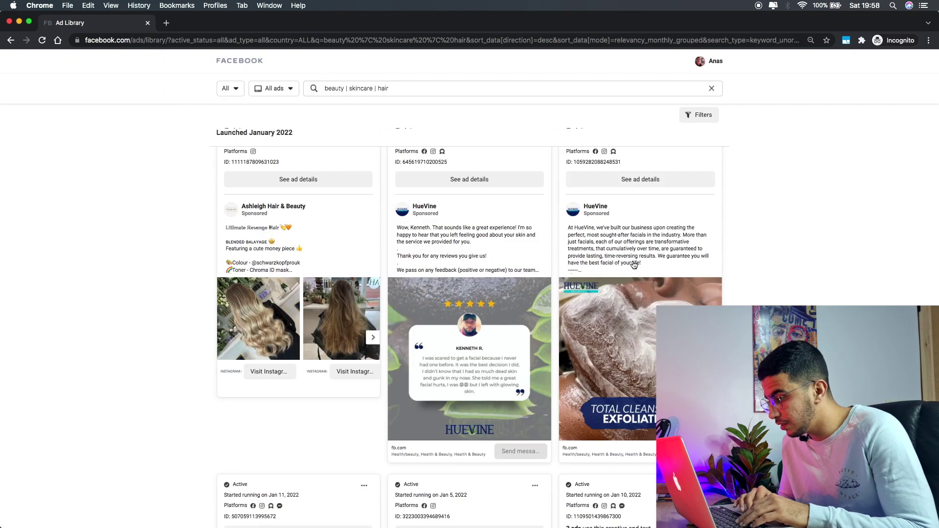
# - Examine the eyebrow and lash studio ad and expand its full text
pyautogui.scroll(-5, 775, 271)
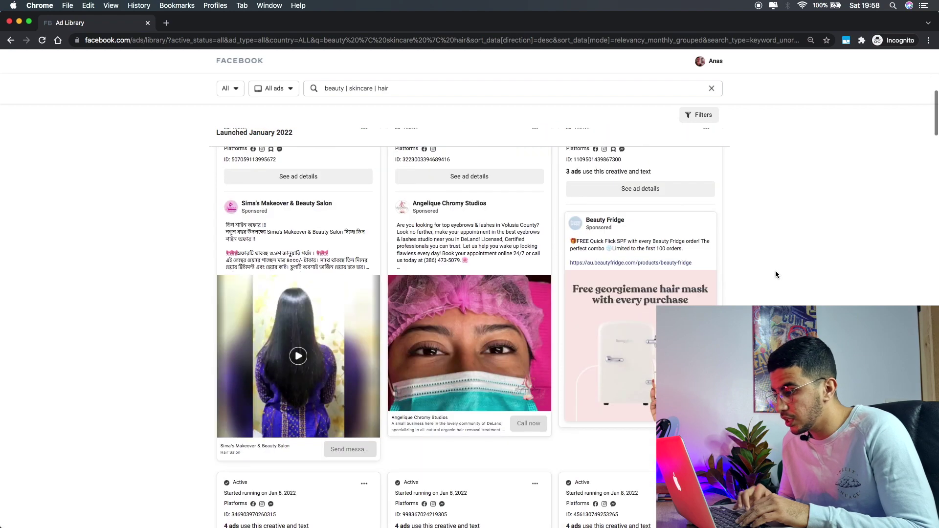
pyautogui.scroll(-2, 678, 278)
pyautogui.scroll(5, 457, 288)
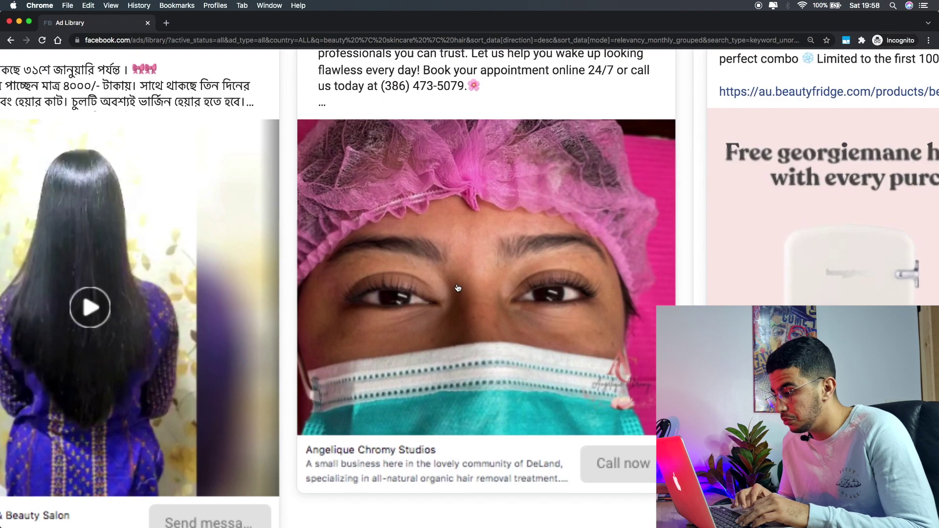
pyautogui.scroll(5, 483, 270)
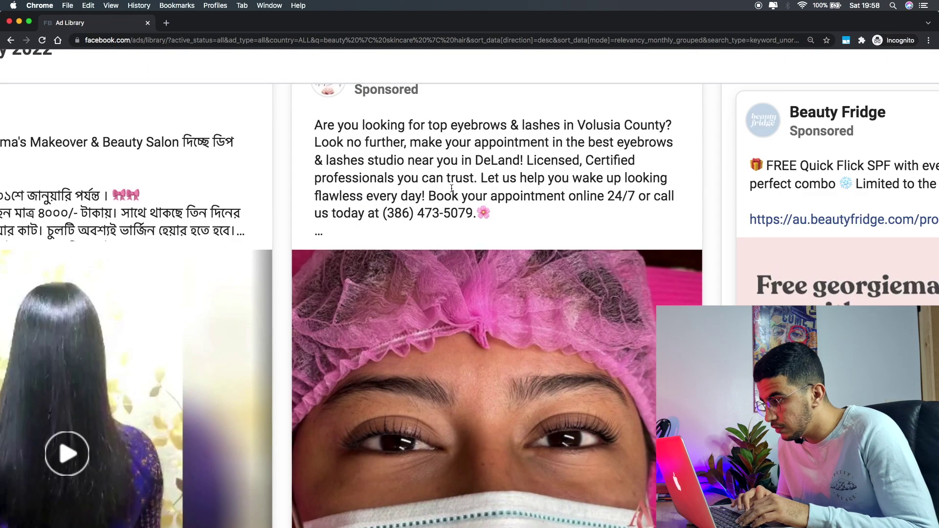
pyautogui.moveTo(450, 142); pyautogui.dragTo(508, 142)
pyautogui.click(522, 141)
pyautogui.scroll(-5, 522, 141)
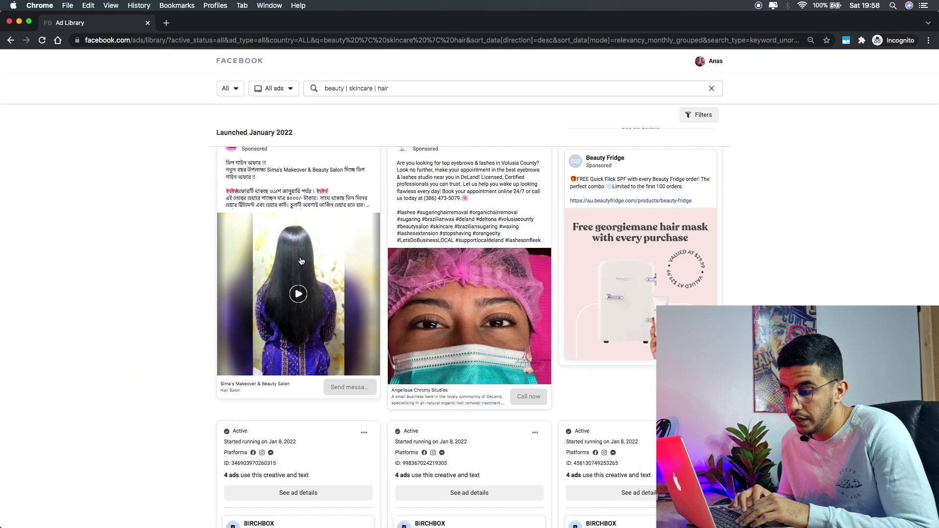
# - Examine the Sima's Makeover & Beauty Salon ad and browse the January 2022 results below it
pyautogui.scroll(3, 319, 288)
pyautogui.scroll(-3, 171, 310)
pyautogui.scroll(-5, 171, 310)
pyautogui.scroll(6, 167, 331)
pyautogui.scroll(3, 167, 331)
pyautogui.scroll(5, 262, 257)
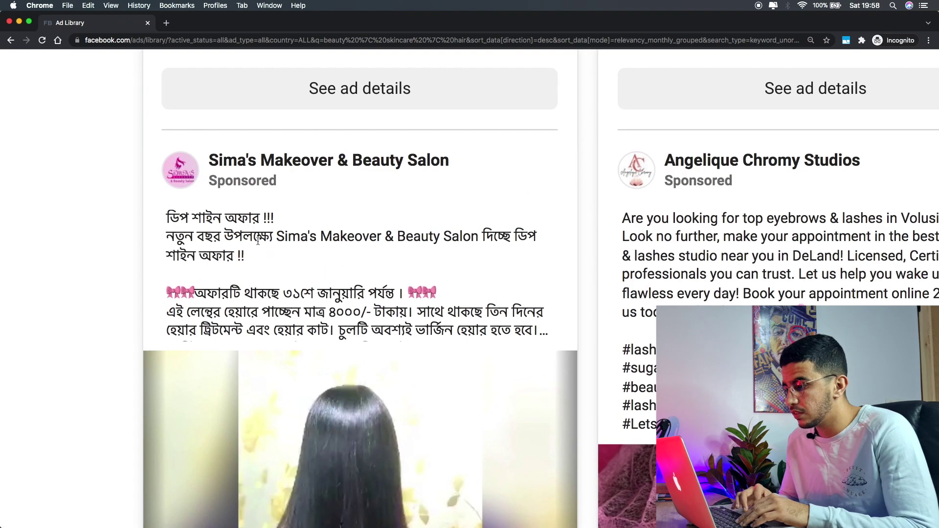
pyautogui.scroll(-5, 302, 245)
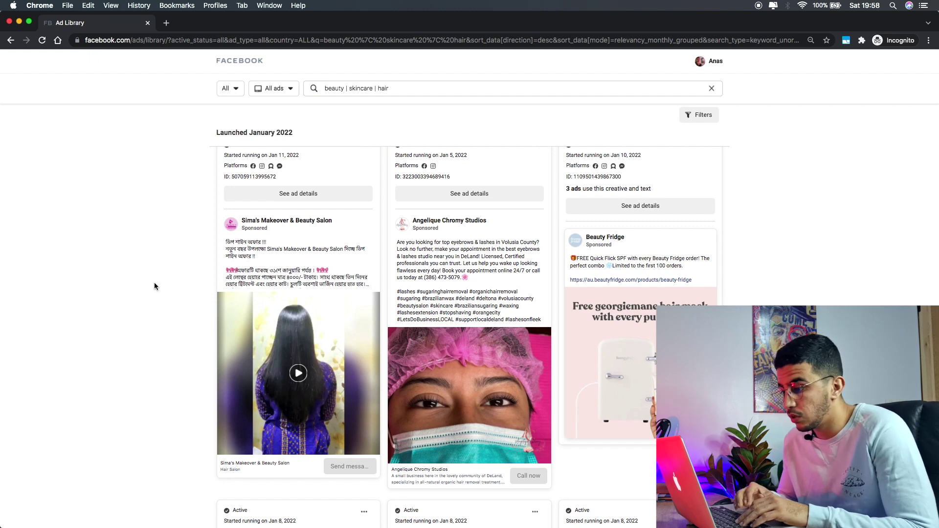
pyautogui.scroll(-10, 154, 283)
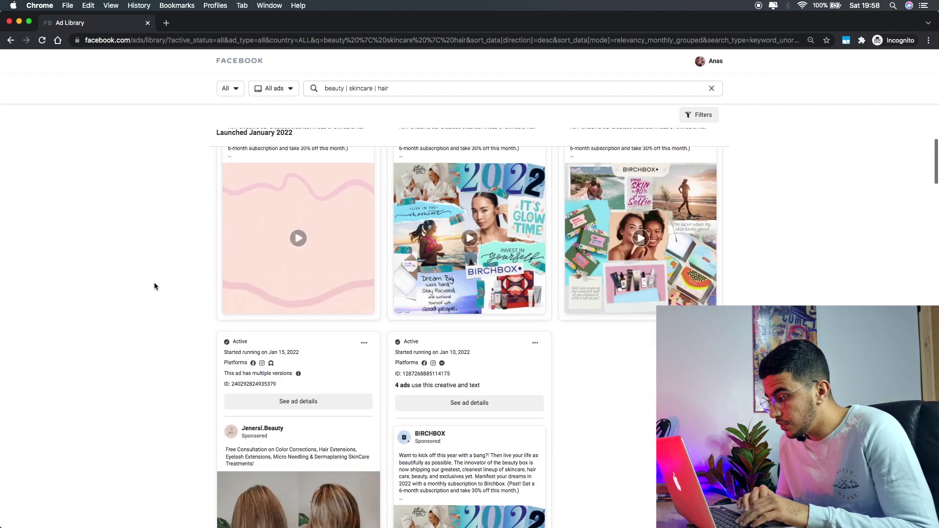
# - Examine the remaining January 2022 ads, comparing the BIRCHBOX creatives with the Jeneral.Beauty ad
pyautogui.scroll(3, 149, 294)
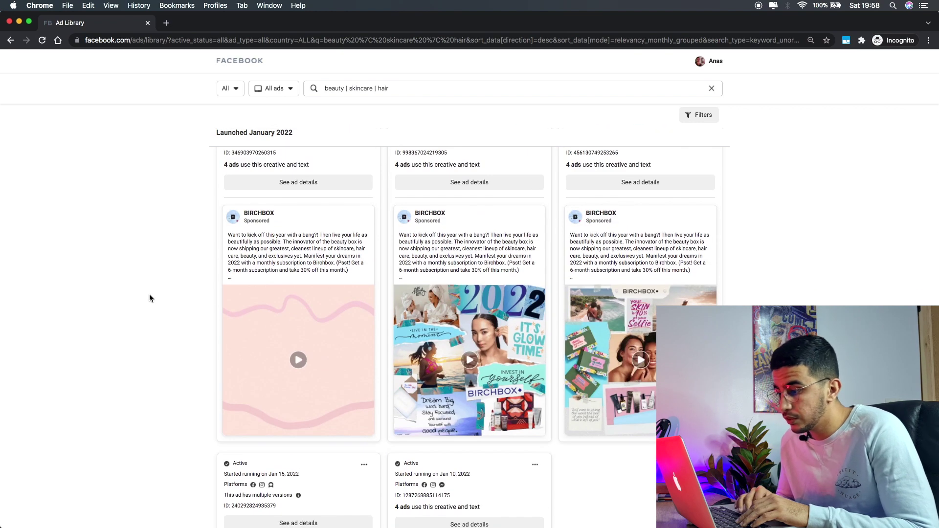
pyautogui.scroll(-7, 148, 296)
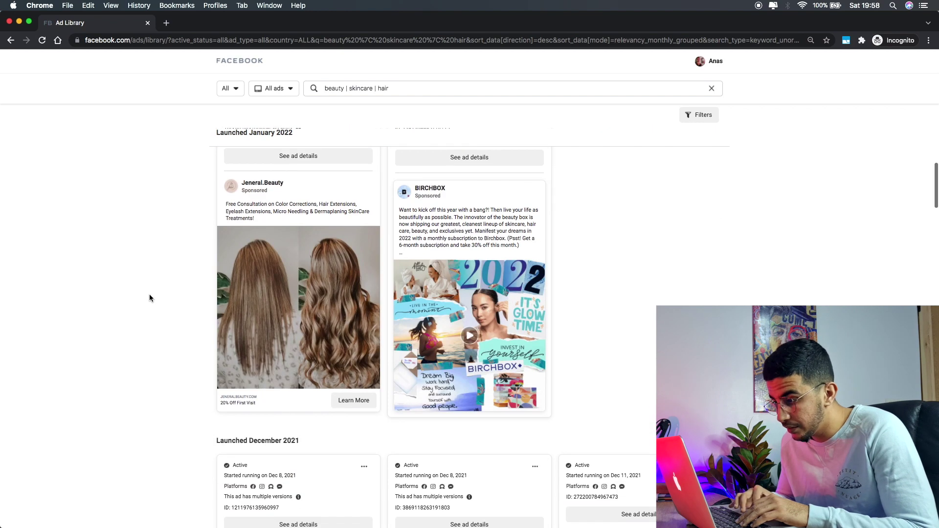
pyautogui.scroll(5, 283, 326)
pyautogui.scroll(-5, 284, 326)
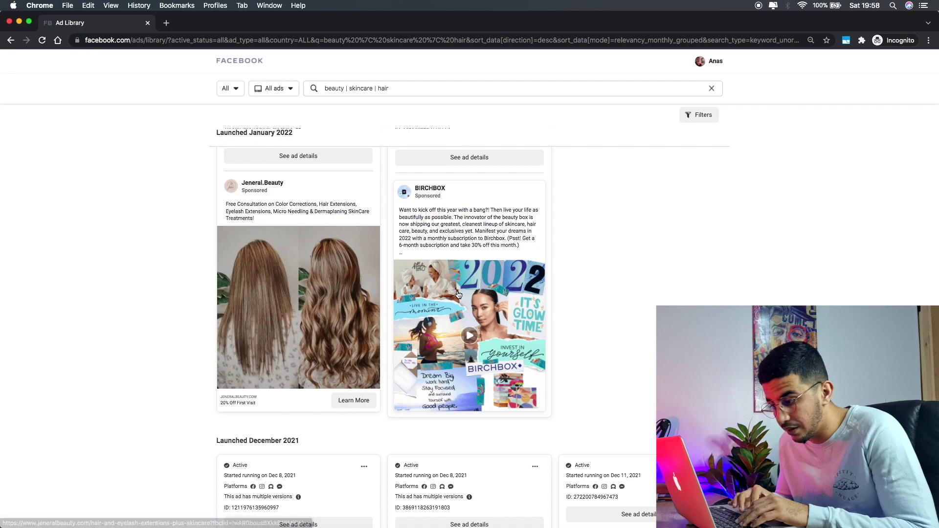
# - Examine the December 2021 ads, including the Oz Hair & Beauty and Tabitha's beauty creatives and the row below them
pyautogui.scroll(-8, 57, 327)
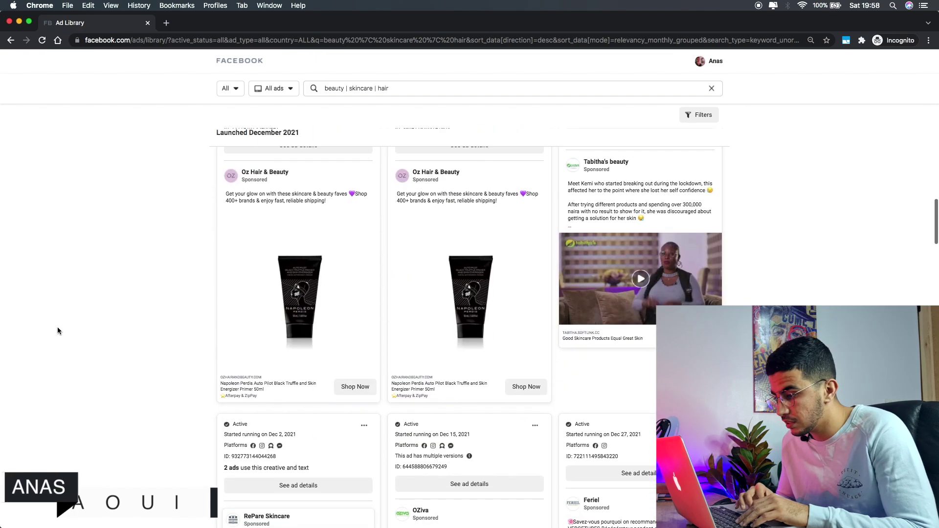
pyautogui.scroll(5, 221, 294)
pyautogui.scroll(-5, 221, 294)
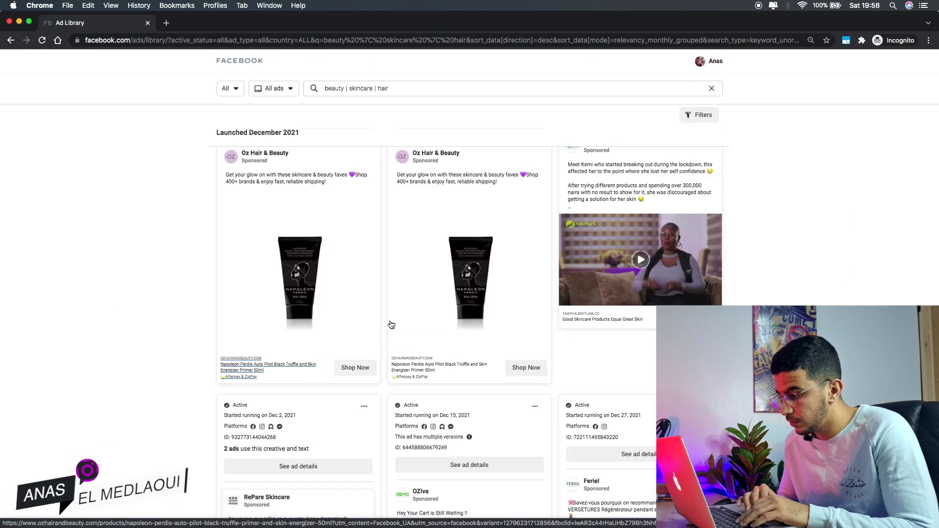
pyautogui.scroll(-8, 176, 317)
pyautogui.scroll(8, 175, 321)
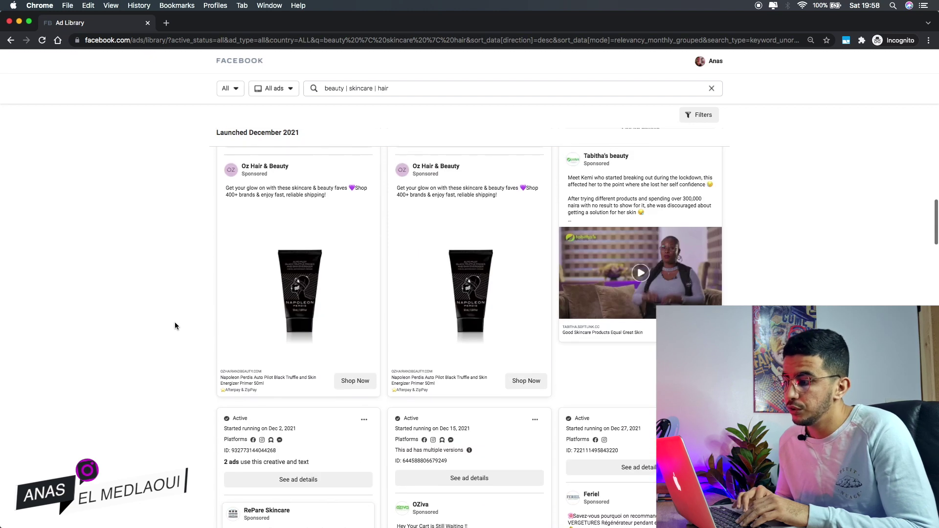
# - Reopen the search query "beauty | skincare | hair" and highlight its first keyword, beauty
pyautogui.click(344, 89)
pyautogui.doubleClick(348, 90)
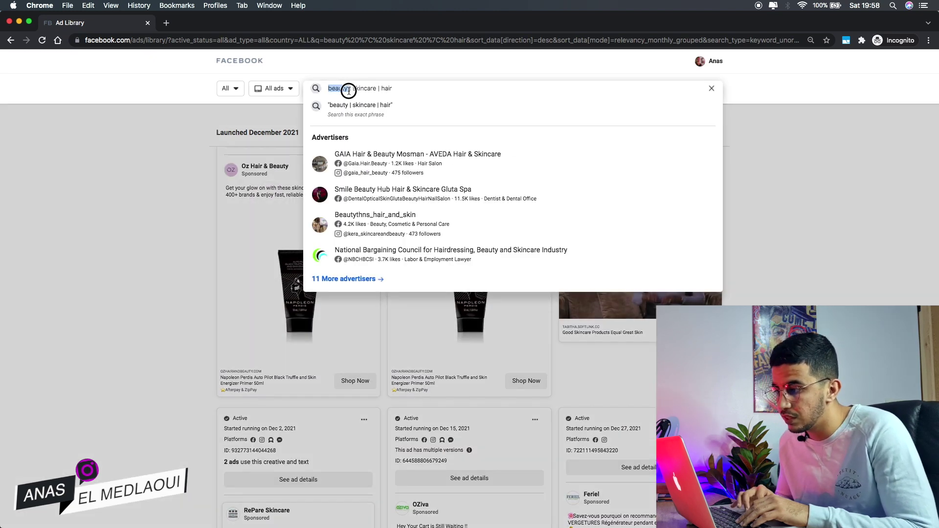
pyautogui.click(356, 87)
pyautogui.scroll(5, 346, 86)
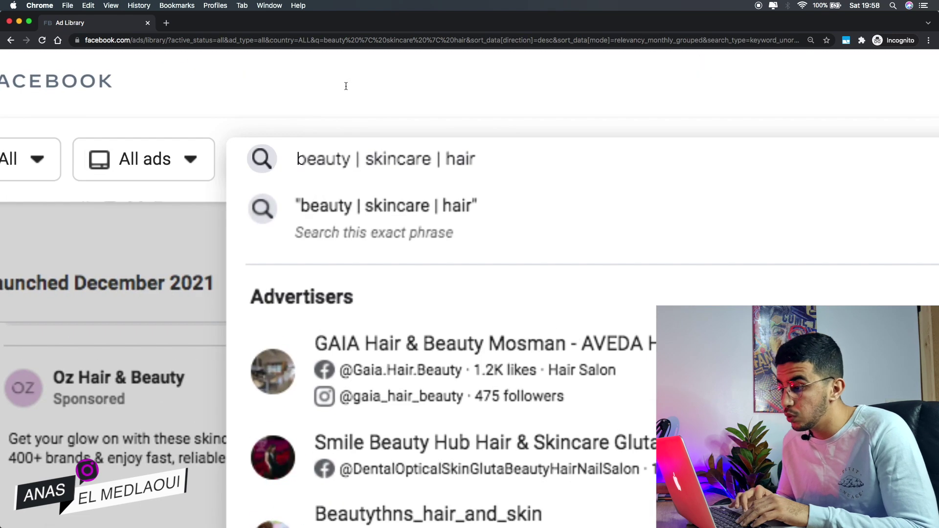
# - Point out the vertical bar separators in the query and highlight the keywords skincare and hair in turn
pyautogui.doubleClick(359, 157)
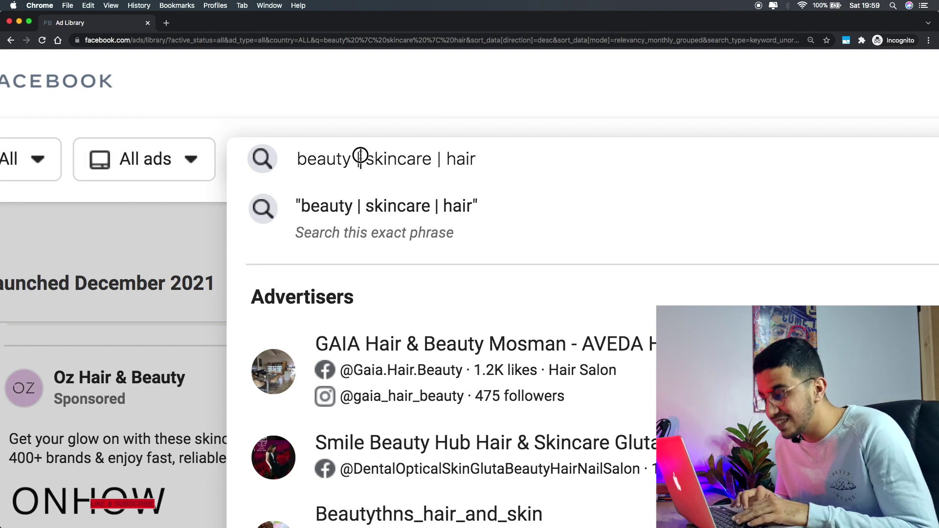
pyautogui.click(368, 160)
pyautogui.moveTo(367, 160); pyautogui.dragTo(432, 157)
pyautogui.click(436, 157)
pyautogui.doubleClick(437, 157)
pyautogui.moveTo(446, 159); pyautogui.dragTo(492, 160)
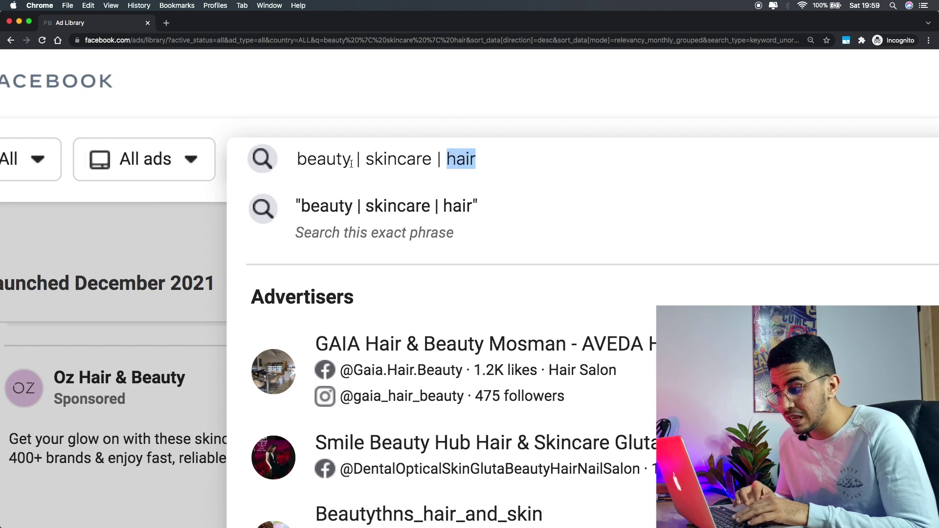